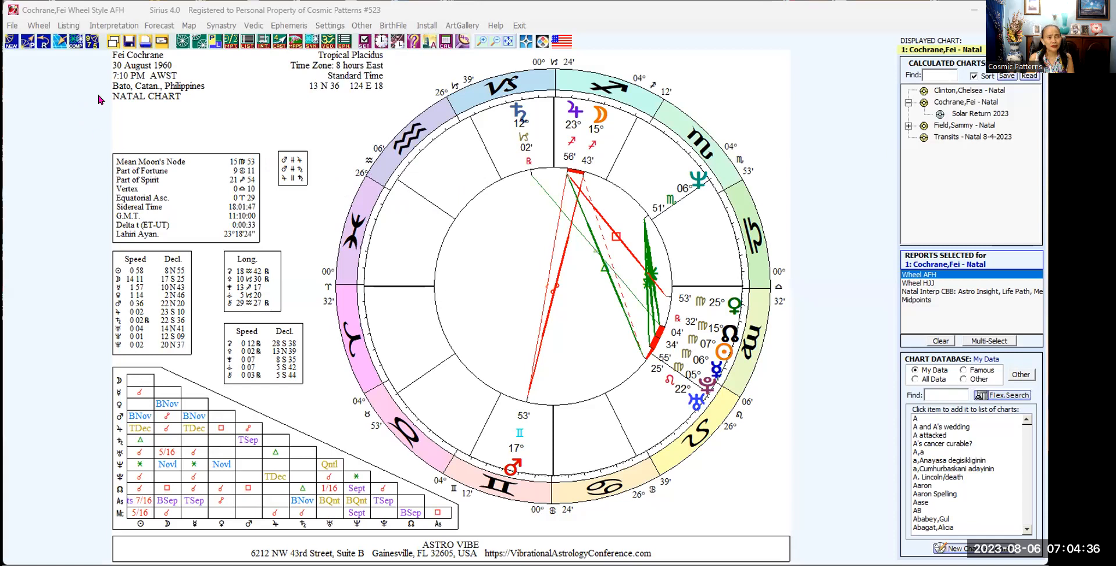
Open the Flexible Search from the natal chart data entry screen and read its help note
left_click(13, 46)
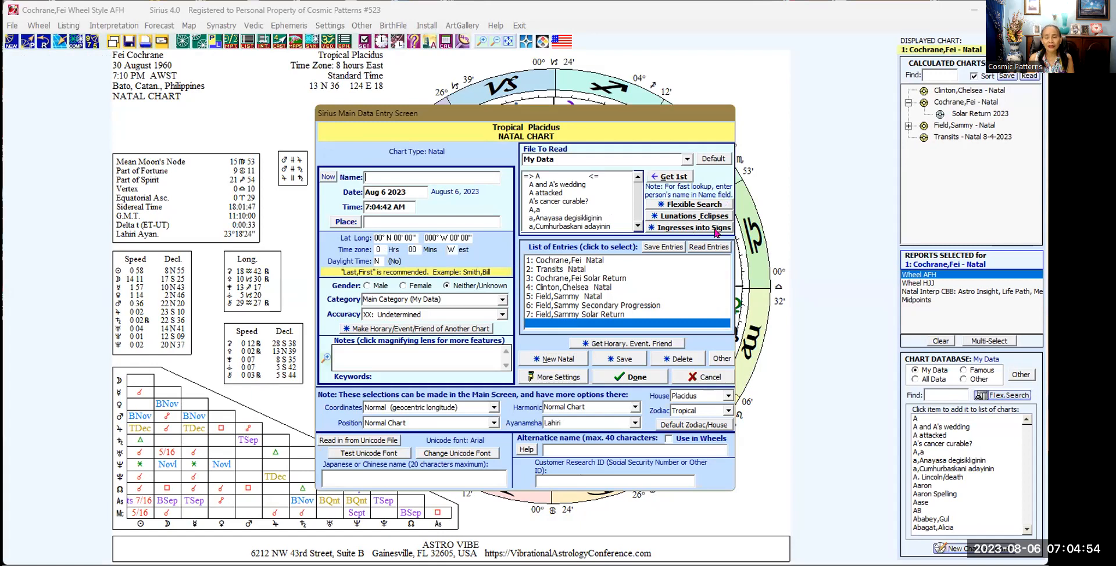
left_click(691, 206)
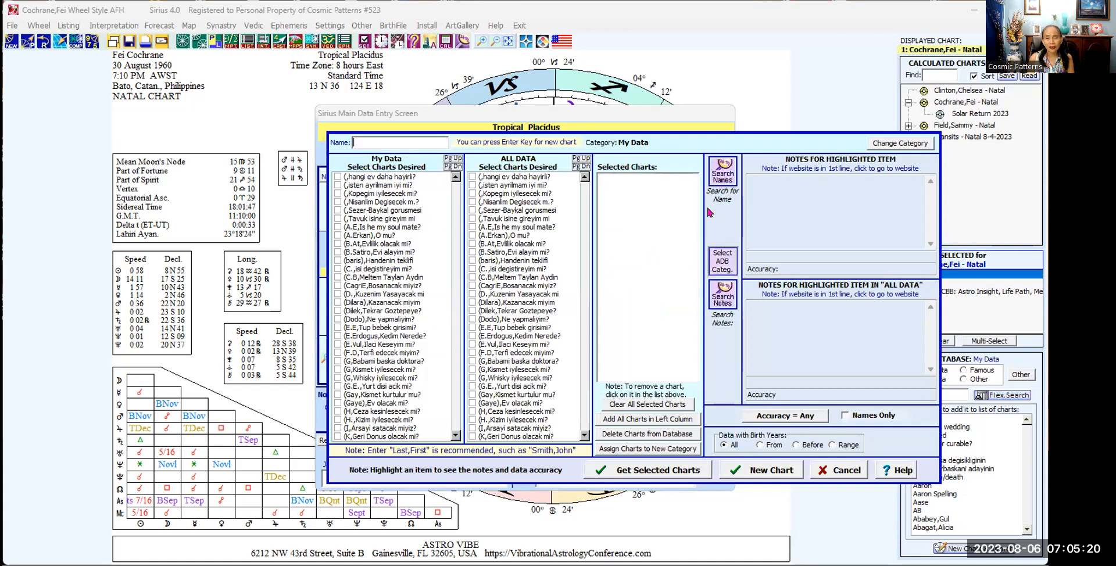
left_click(900, 472)
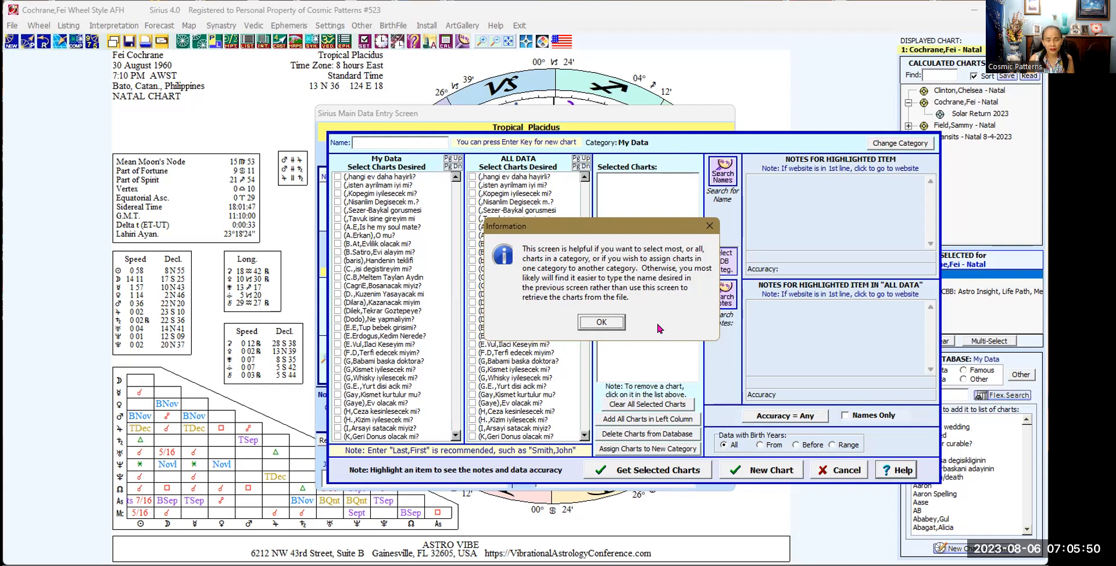
left_click(601, 322)
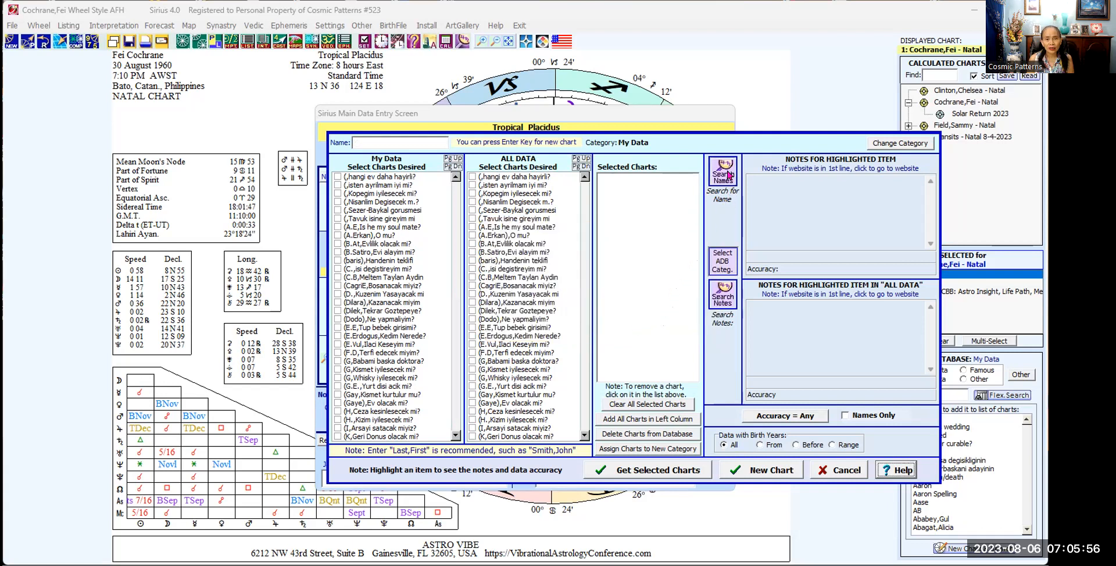
Search the chart database for names beginning with the person's surname
left_click(728, 176)
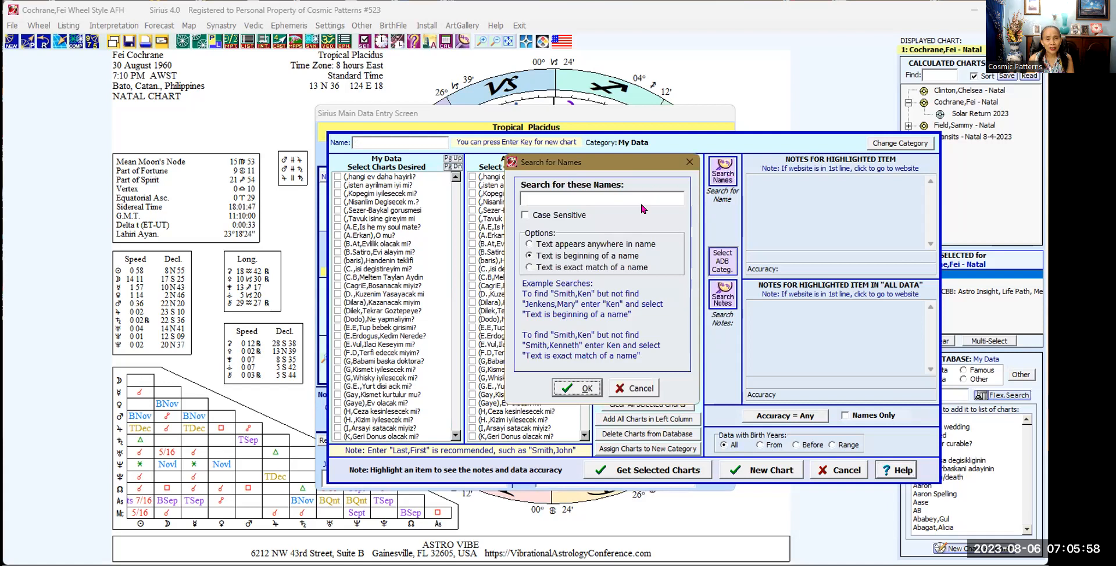
type("Cochrane")
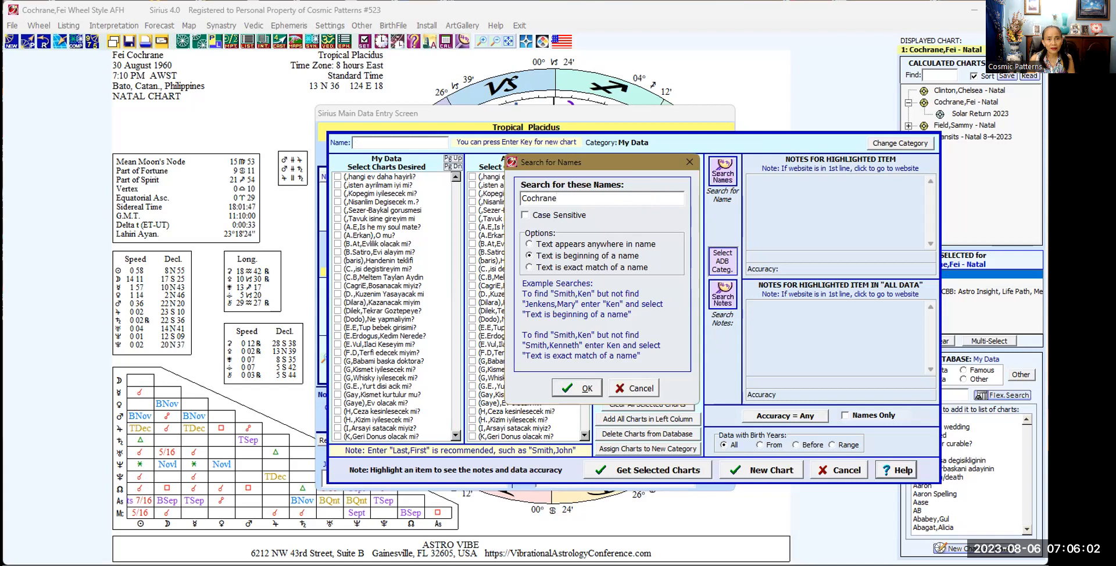
left_click(570, 389)
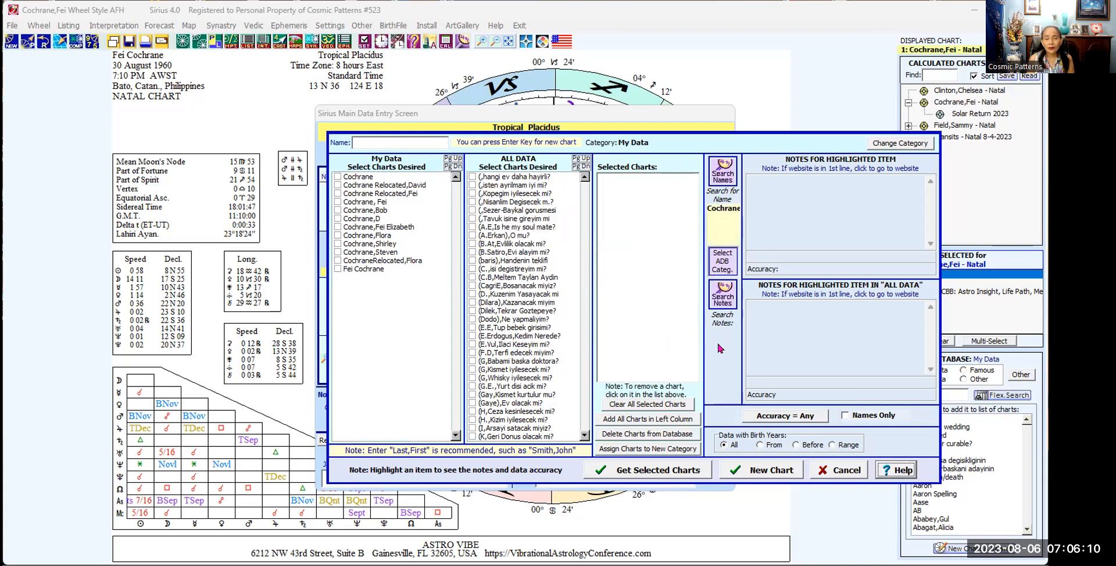
Search the chart notes for the text "Medical", ignoring capitalization
left_click(723, 296)
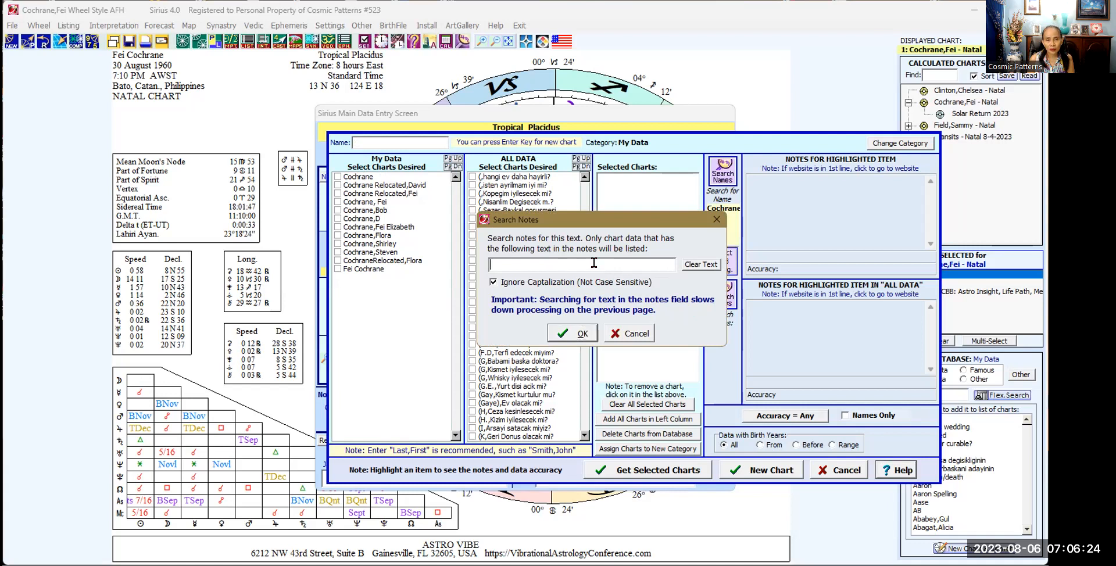
type("Medical")
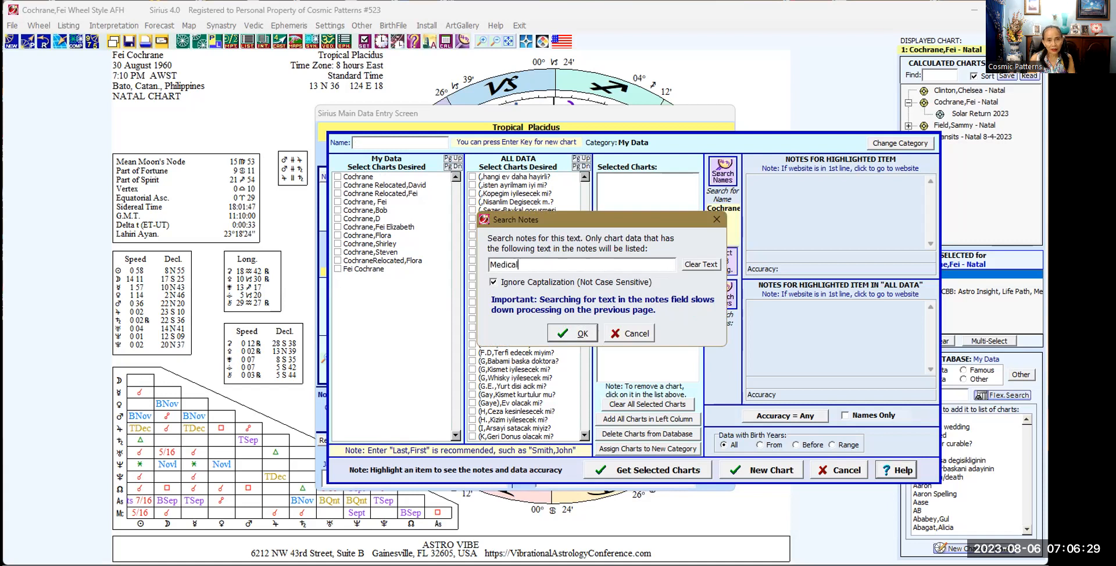
left_click(577, 336)
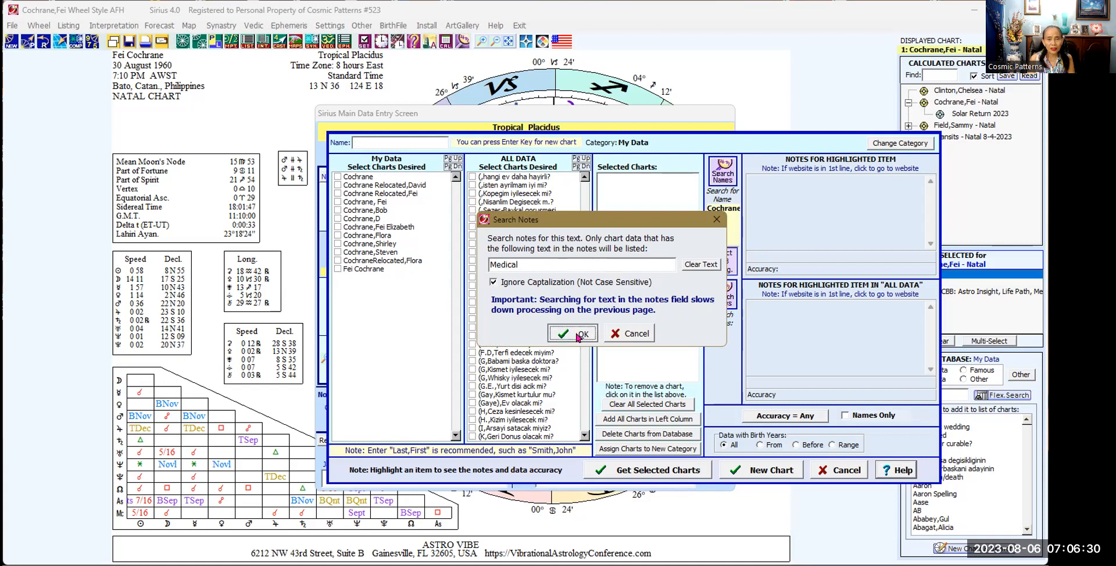
left_click(590, 303)
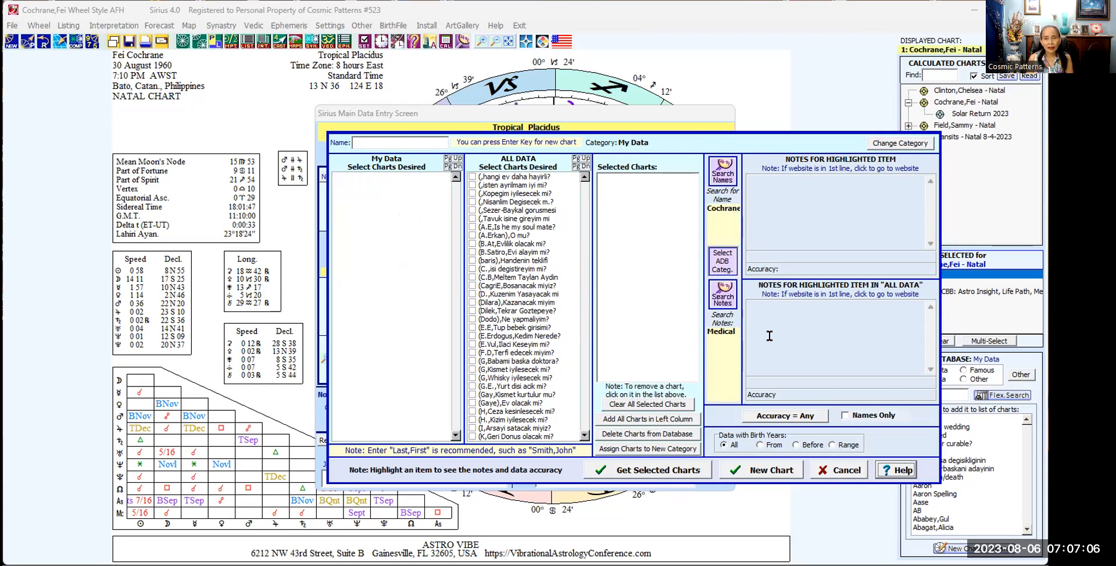
List the AstroDatabank charts in the Diagnosis category Major Diseases: Arthritis
left_click(728, 260)
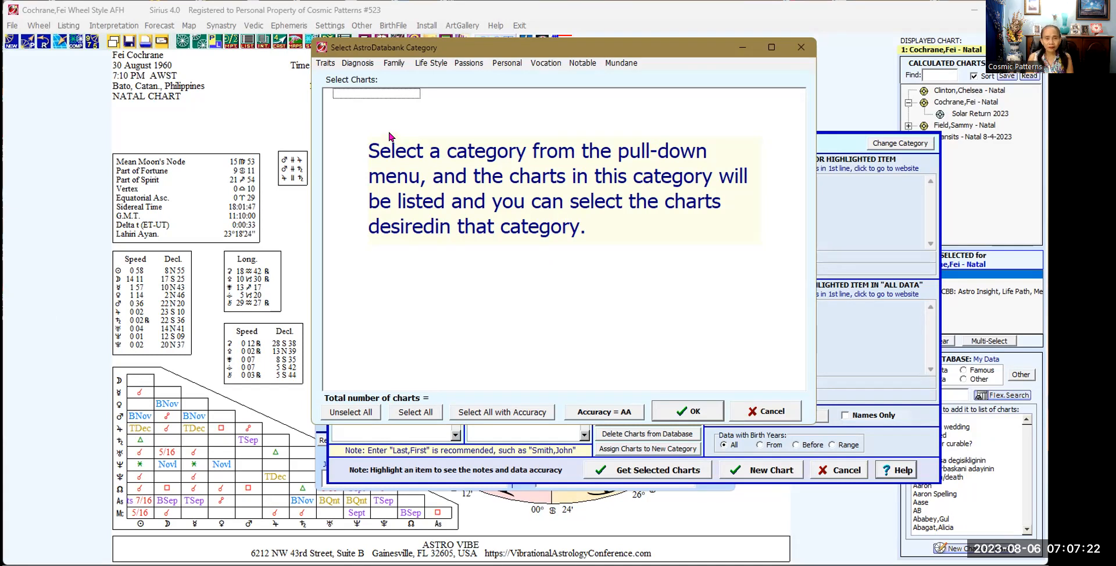
left_click(361, 66)
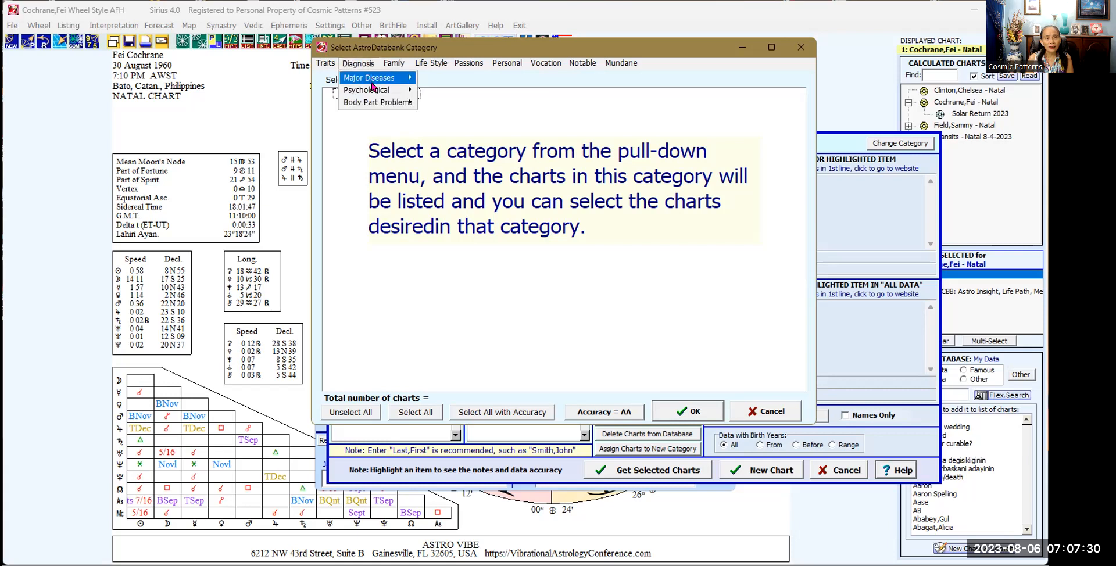
mouse_move(372, 83)
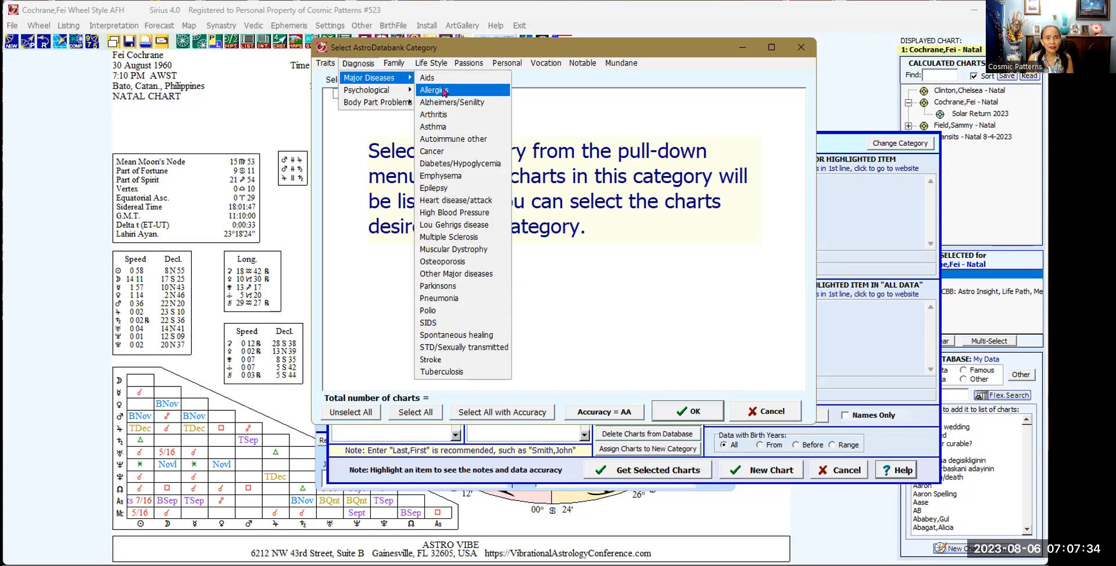
left_click(446, 113)
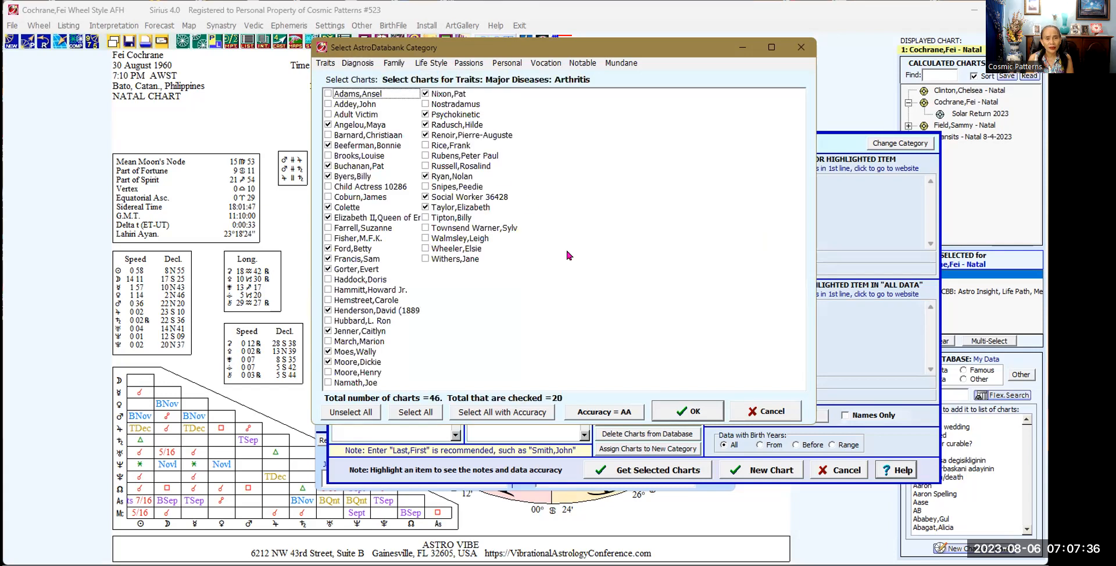
Set the birth data accuracy for the Arthritis charts to All Charts, including accuracy XX
left_click(598, 416)
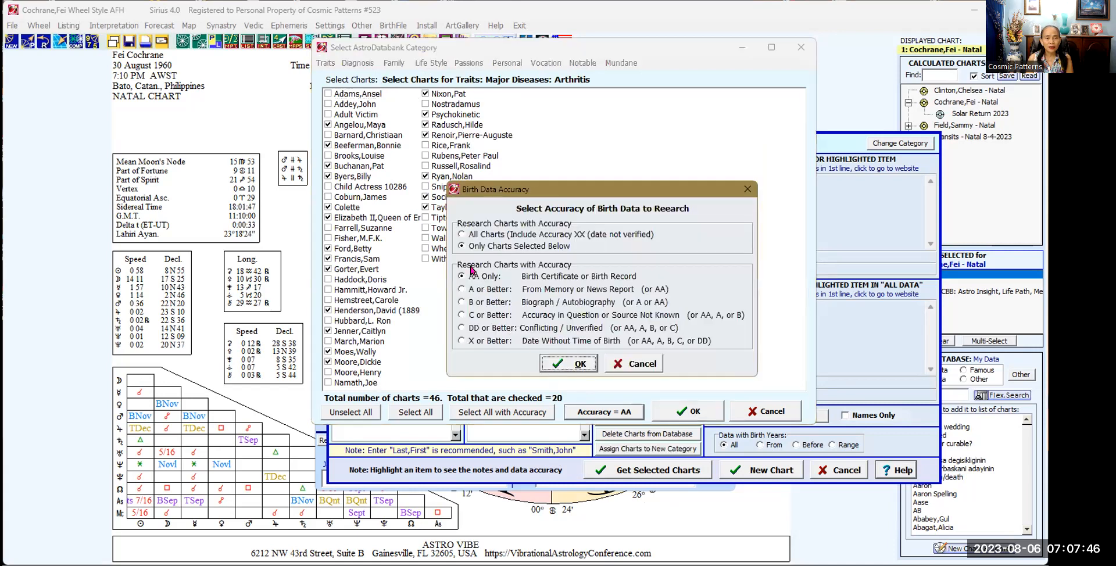
left_click(462, 235)
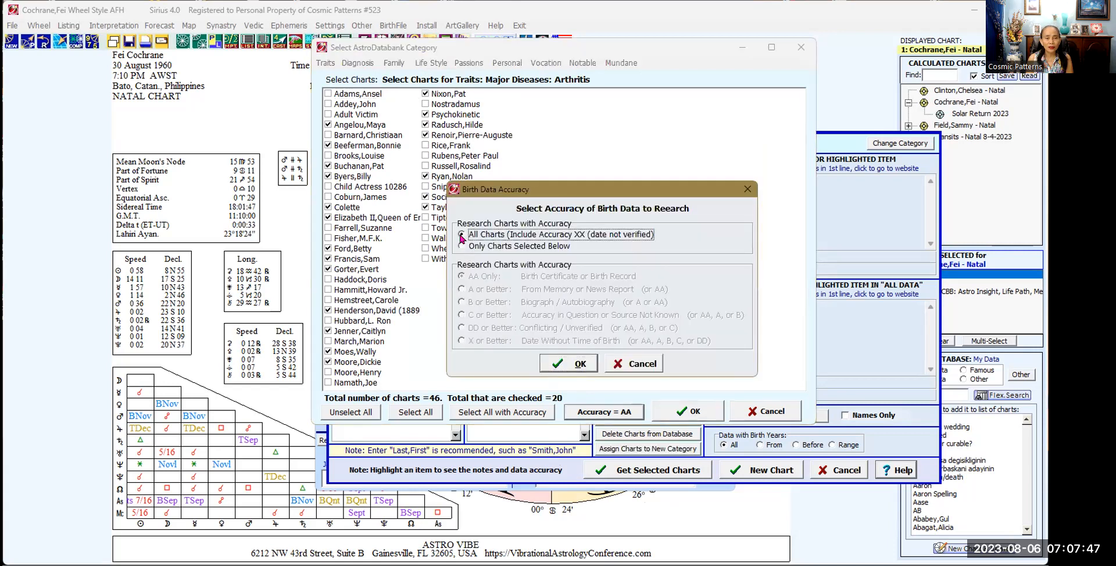
left_click(566, 365)
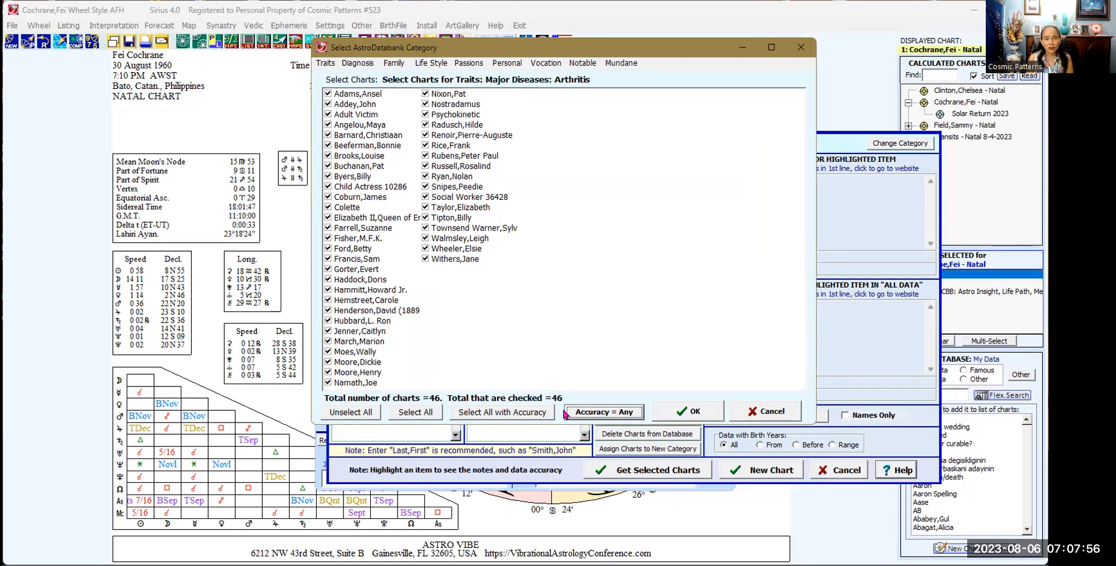
Restrict the Arthritis charts to accuracy AA Only and add the checked ones to the Selected Charts list
left_click(588, 414)
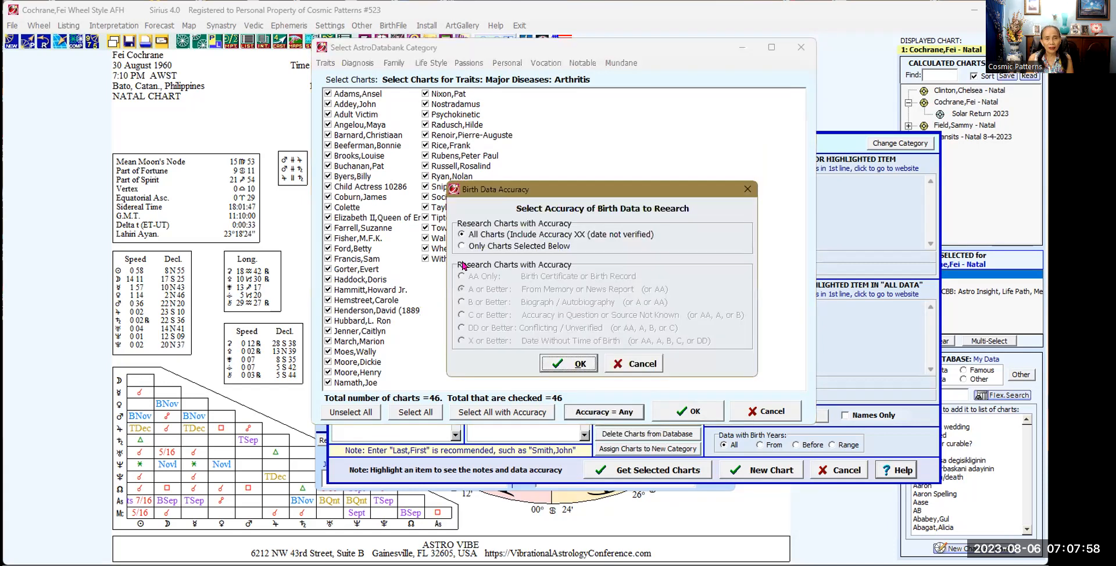
left_click(462, 248)
left_click(463, 277)
left_click(578, 365)
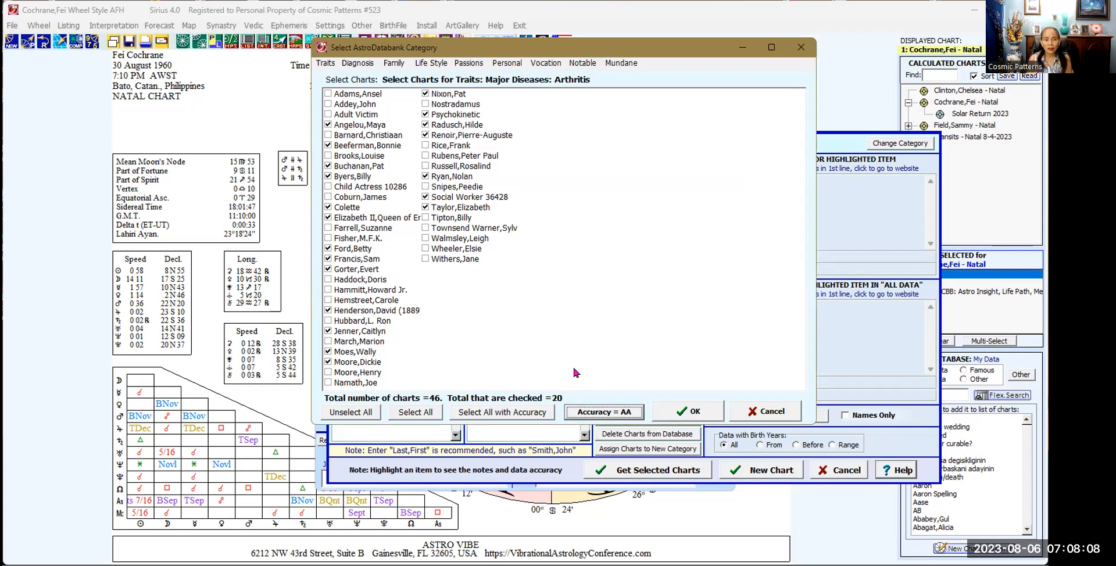
left_click(695, 414)
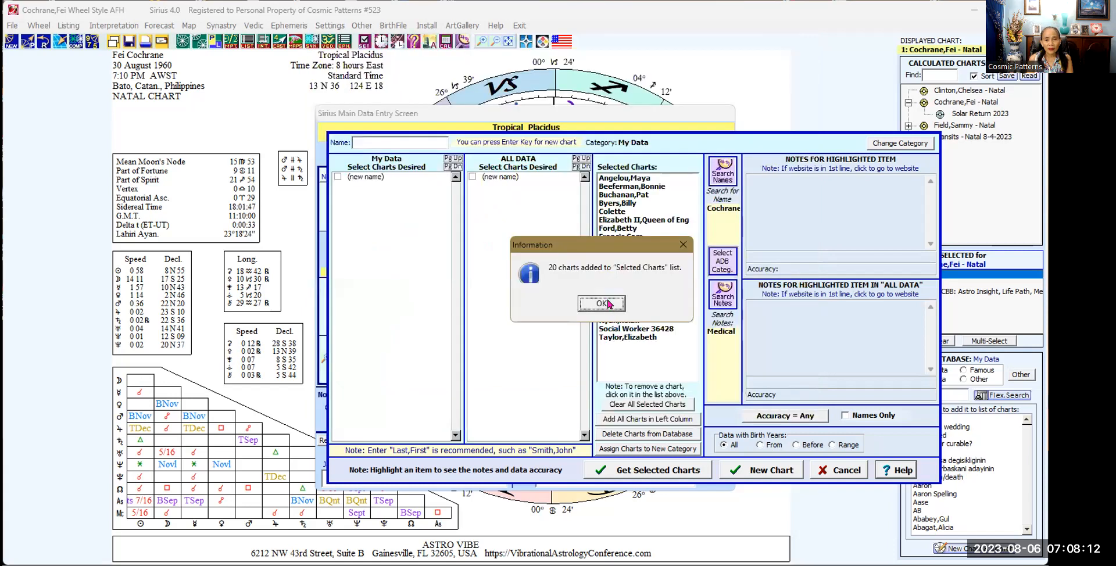
left_click(605, 303)
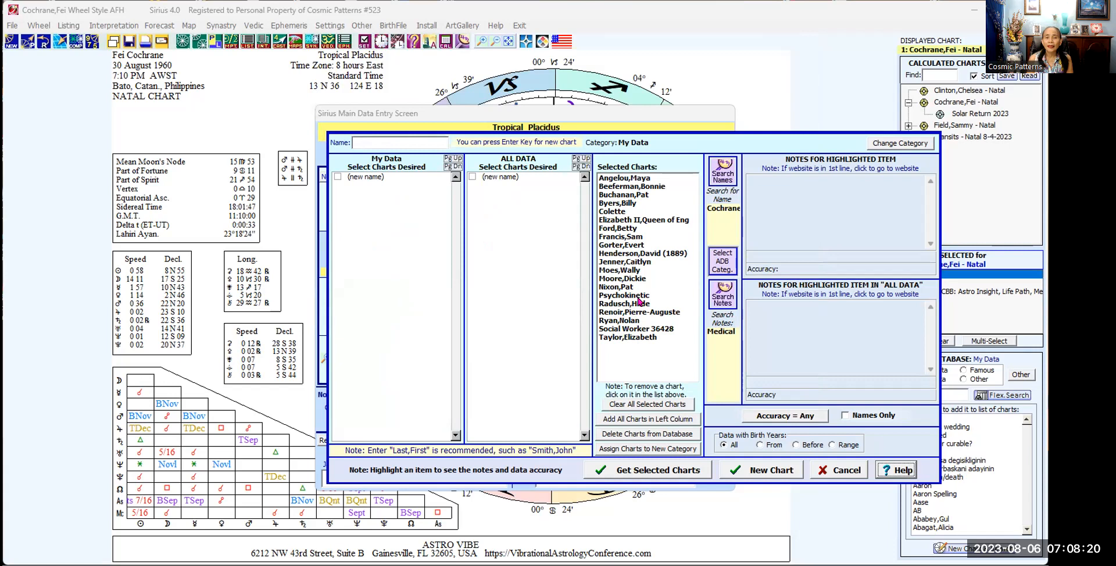
View the options for assigning the selected charts to a new category, and leave the Flexible Search without applying anything
left_click(640, 448)
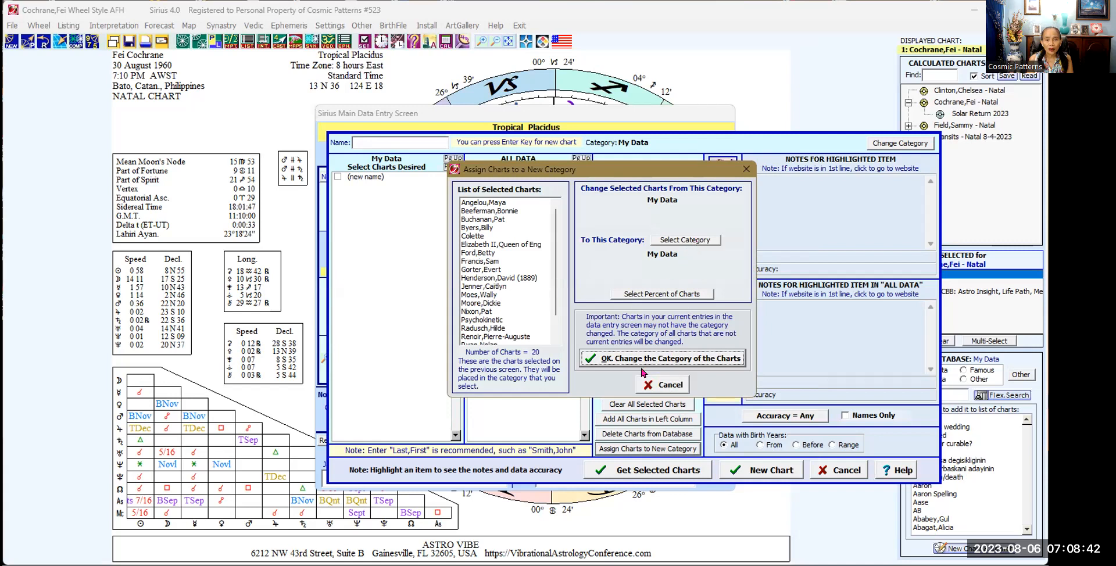
left_click(669, 386)
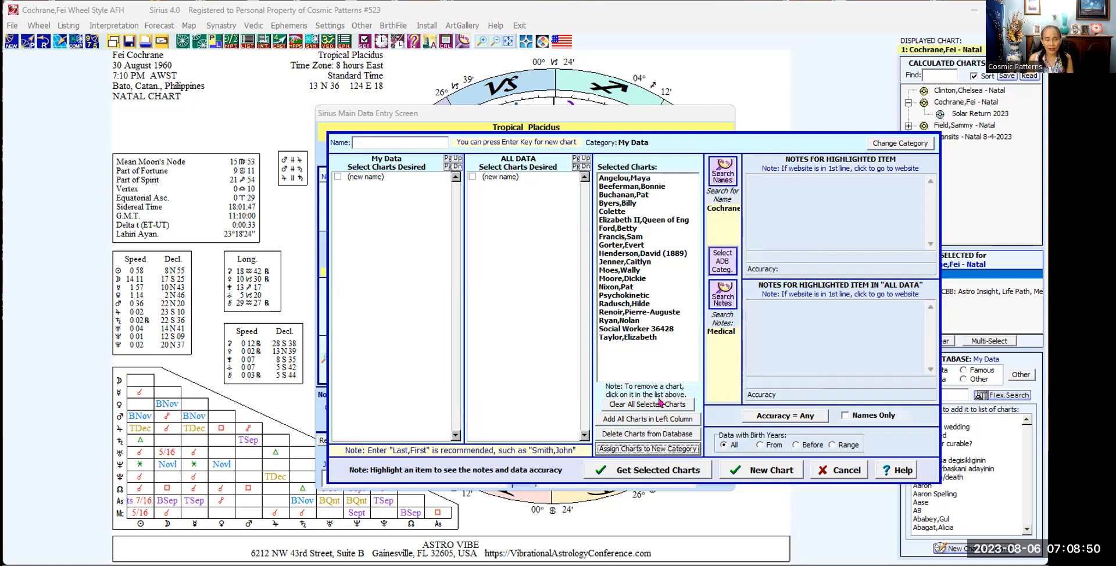
left_click(830, 475)
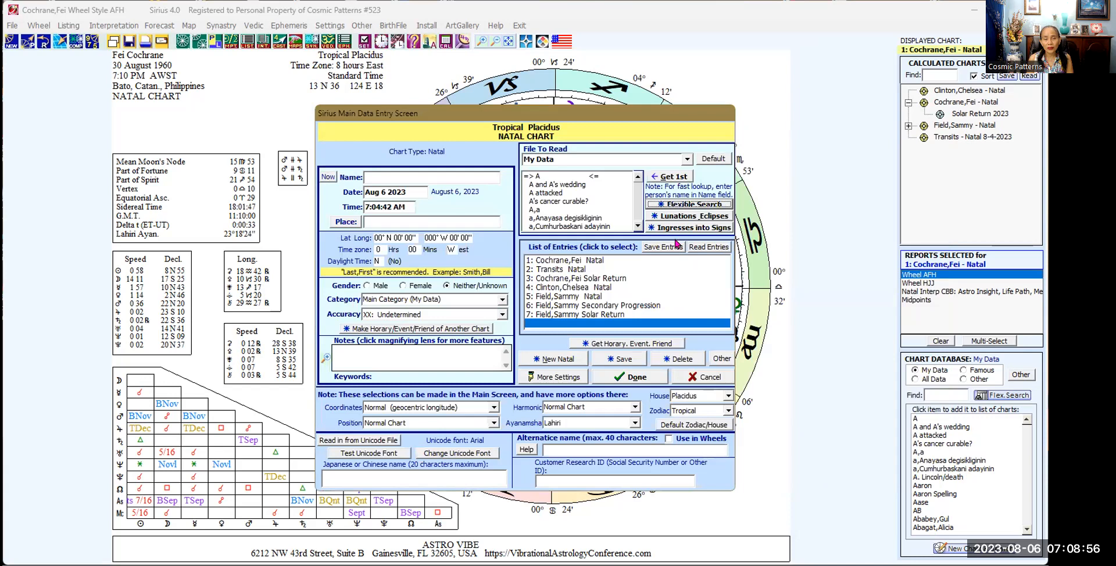
Generate a Moon enters Taurus ingress chart for New York near Aug 1 2023, with 1 consecutive ingress
left_click(680, 228)
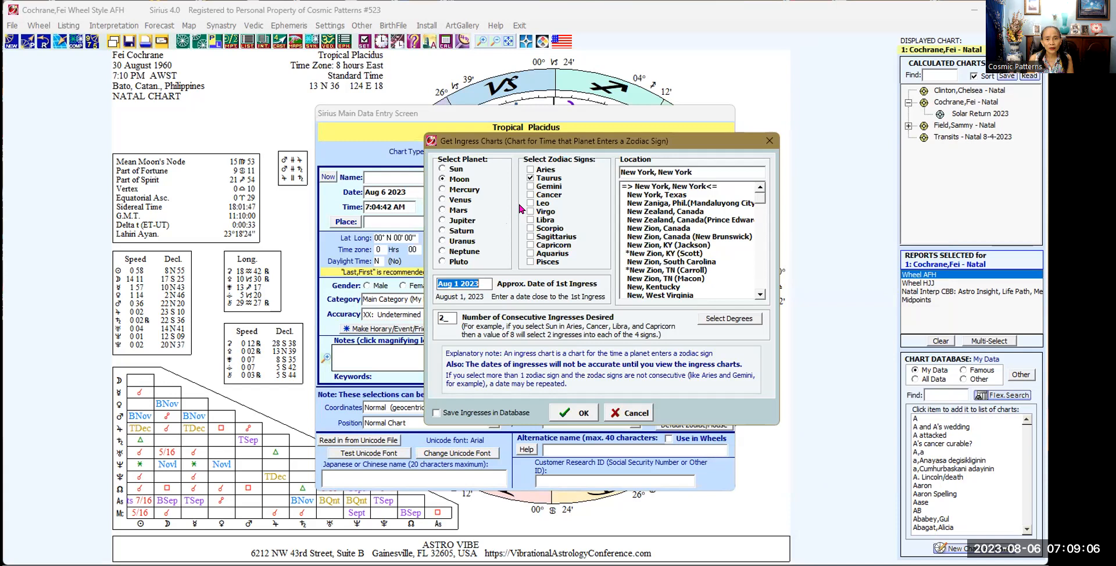
left_click(451, 319)
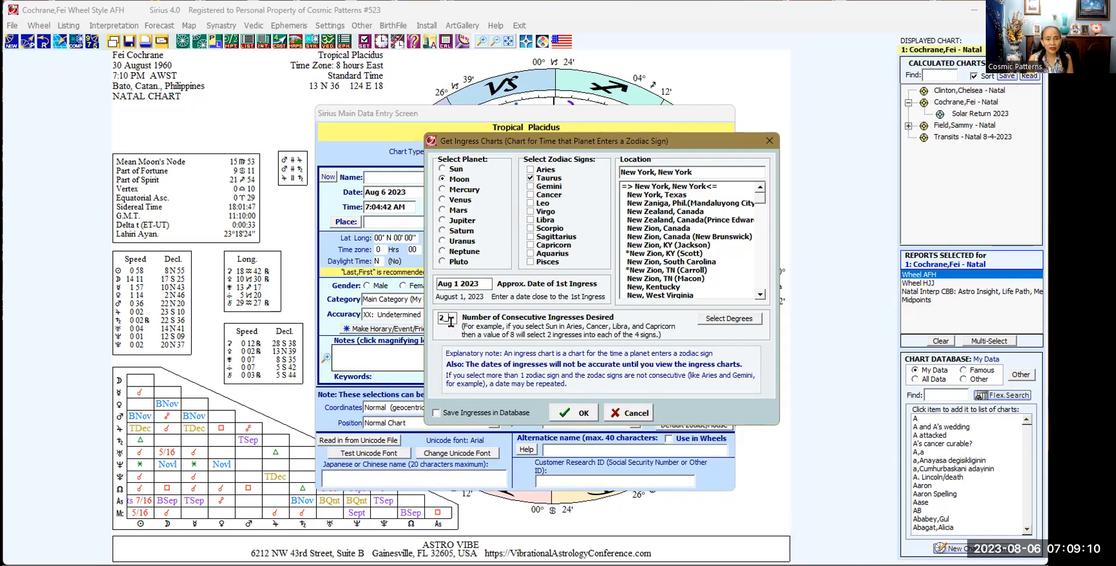
double_click(450, 319)
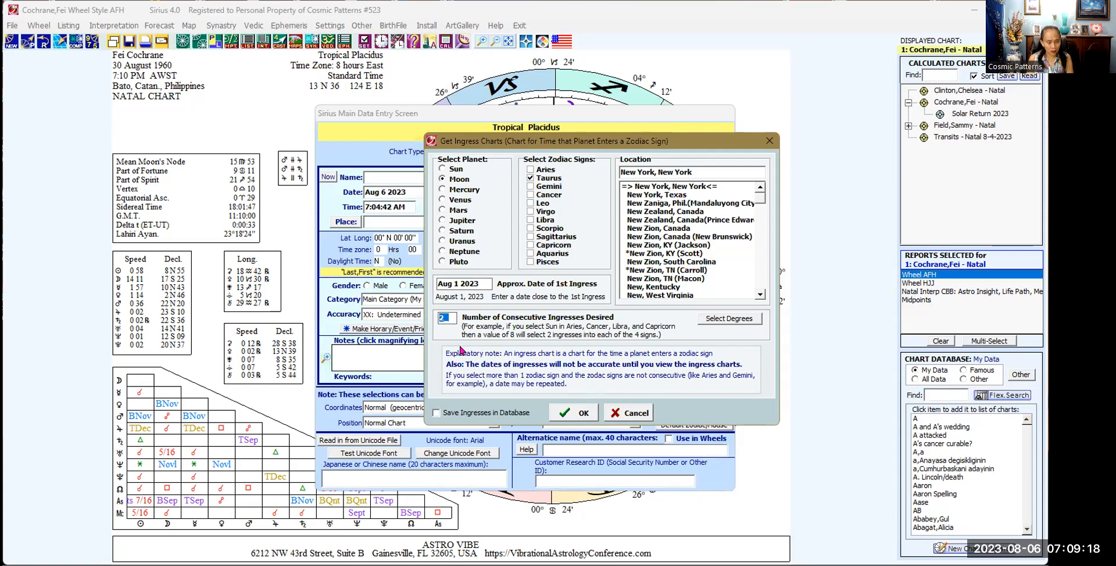
type("1")
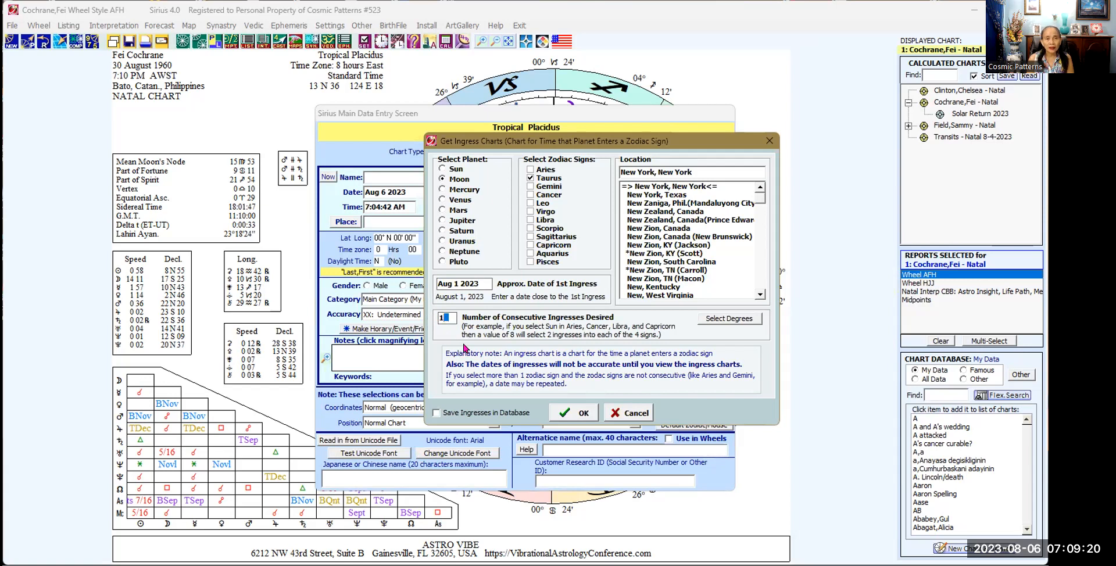
left_click(582, 413)
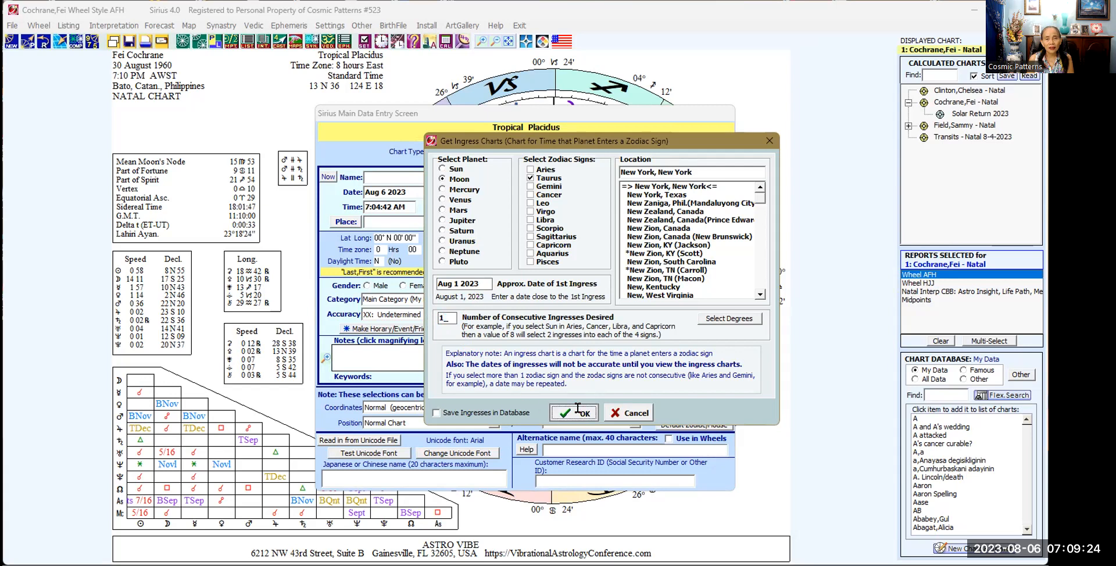
left_click(625, 379)
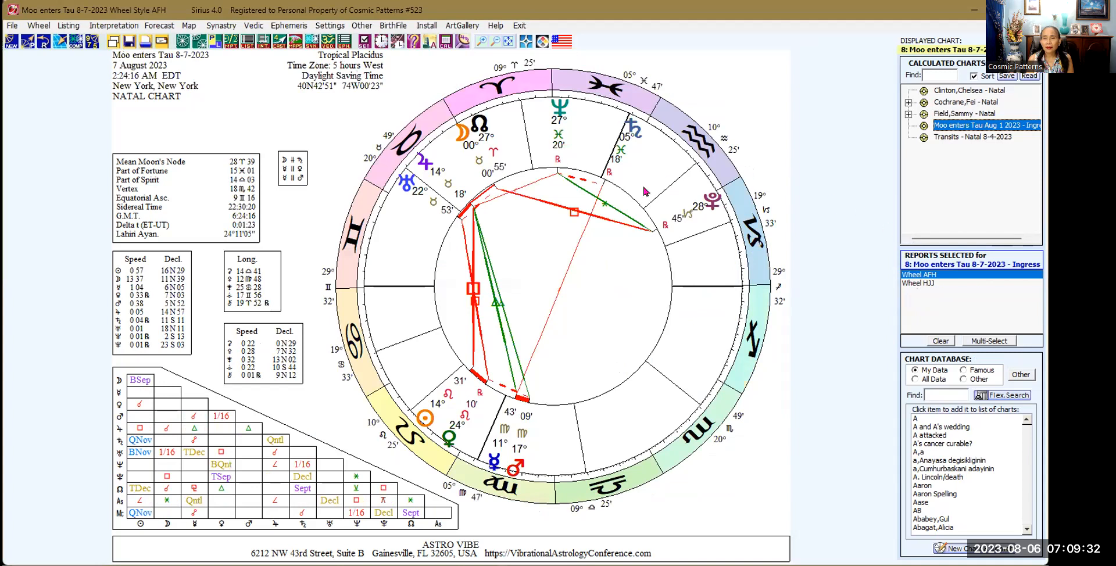
Add Moon enters Taurus ingress charts for New York from Aug 1 2023, with 2 consecutive ingresses, and calculate them
left_click(11, 47)
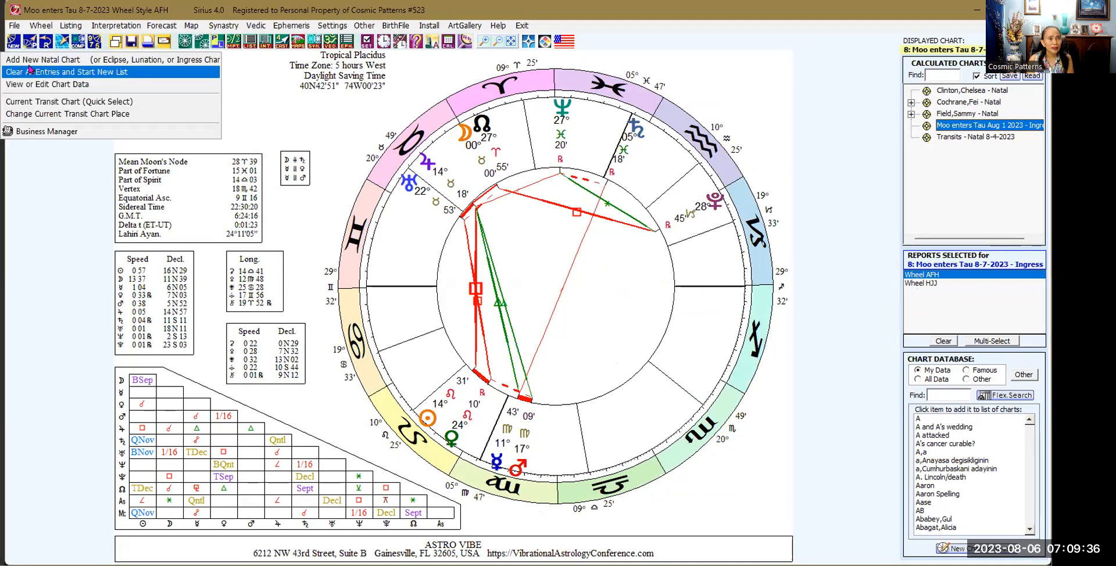
left_click(29, 62)
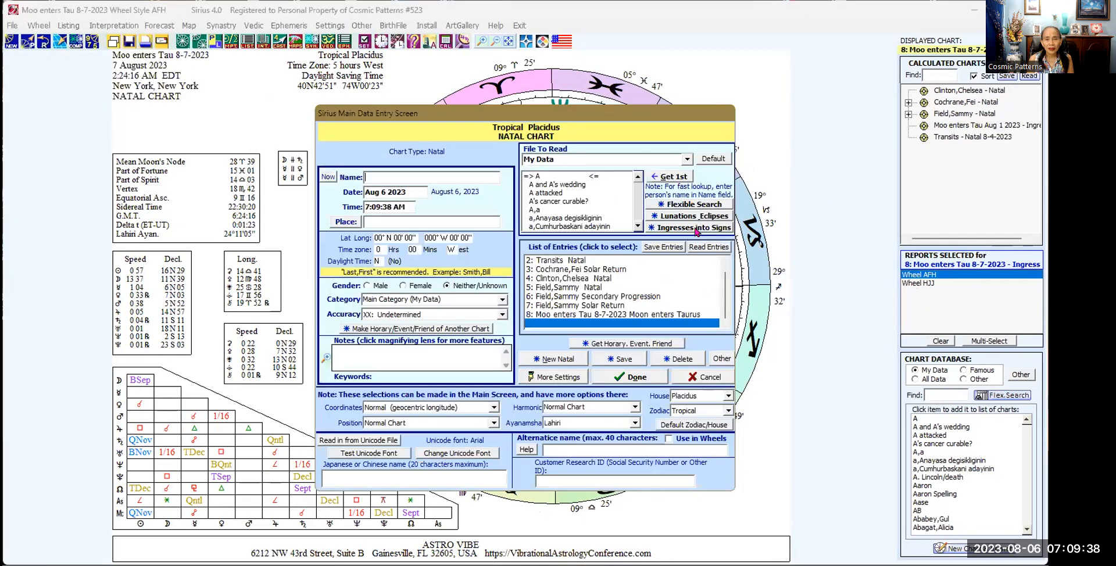
left_click(697, 231)
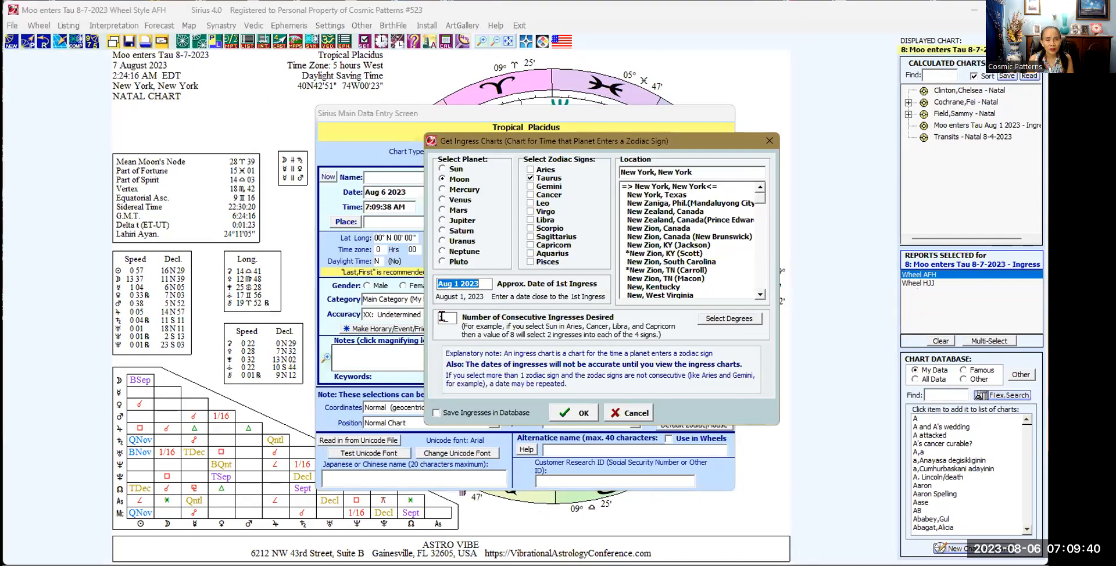
double_click(447, 318)
type("2")
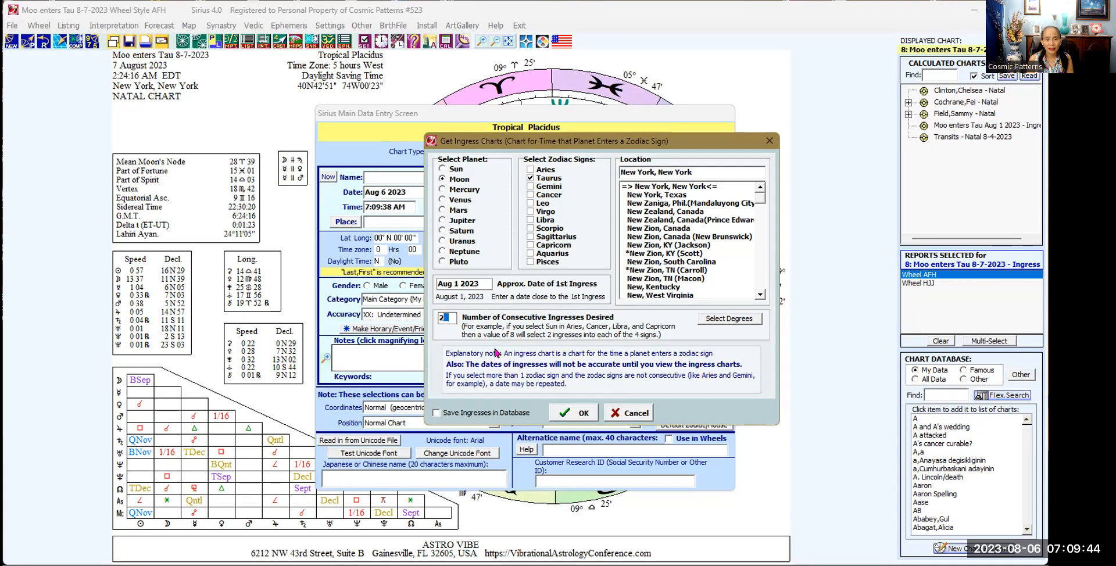
left_click(578, 414)
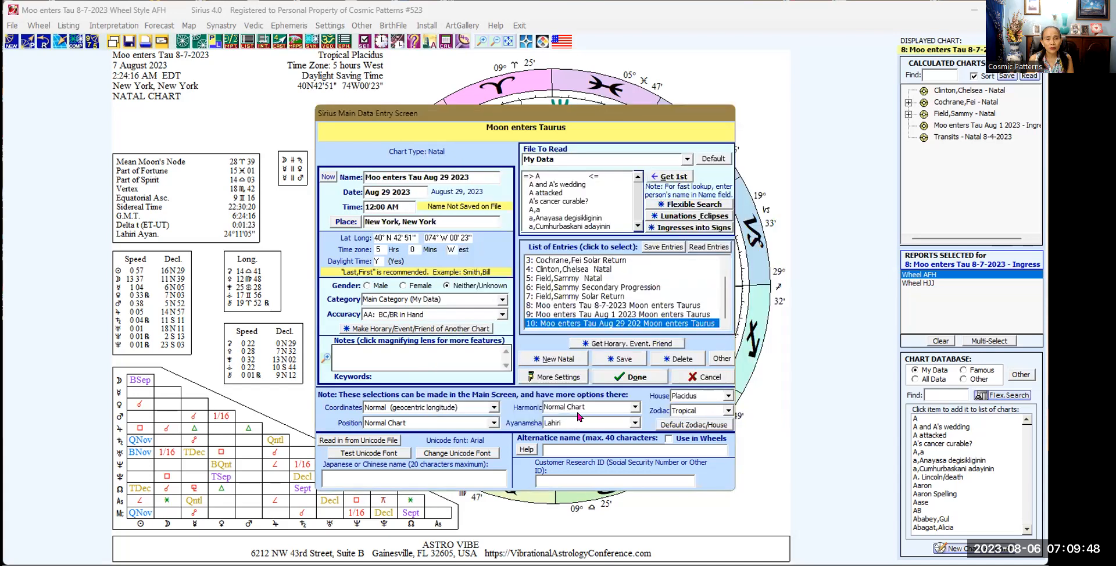
left_click(632, 384)
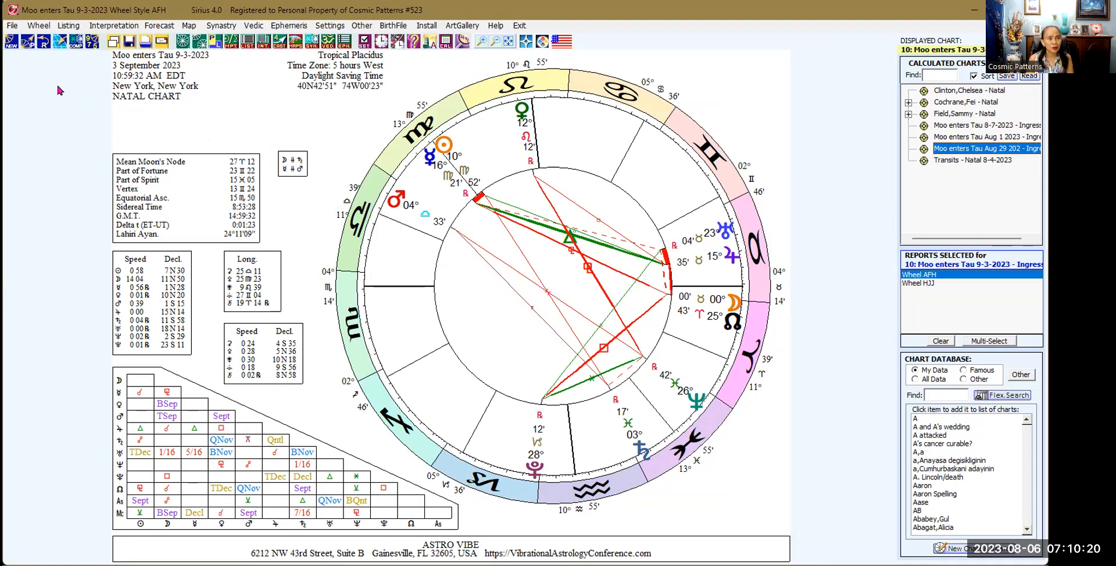
left_click(11, 42)
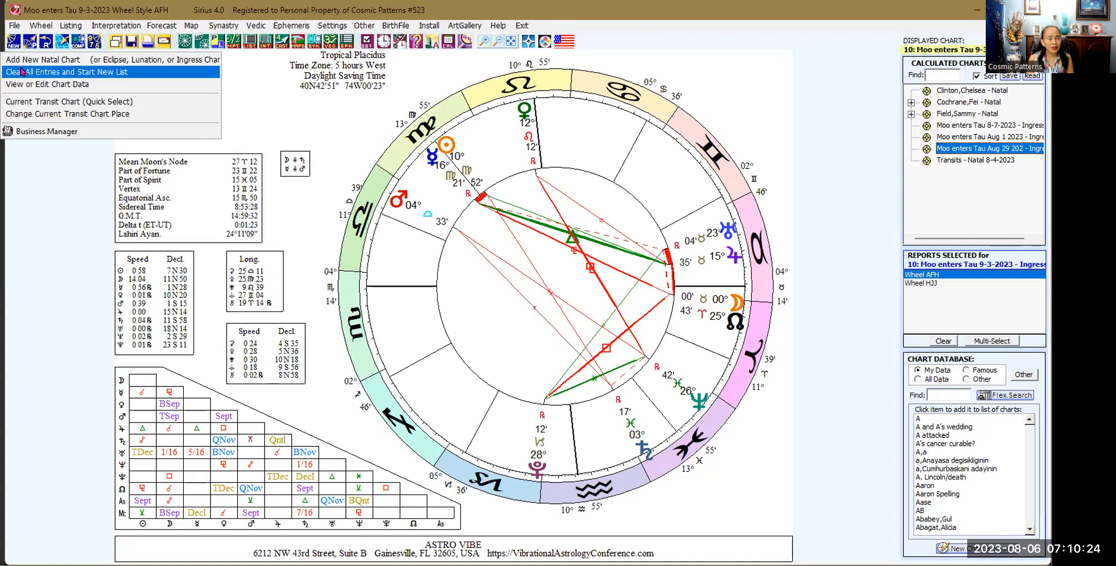
left_click(277, 225)
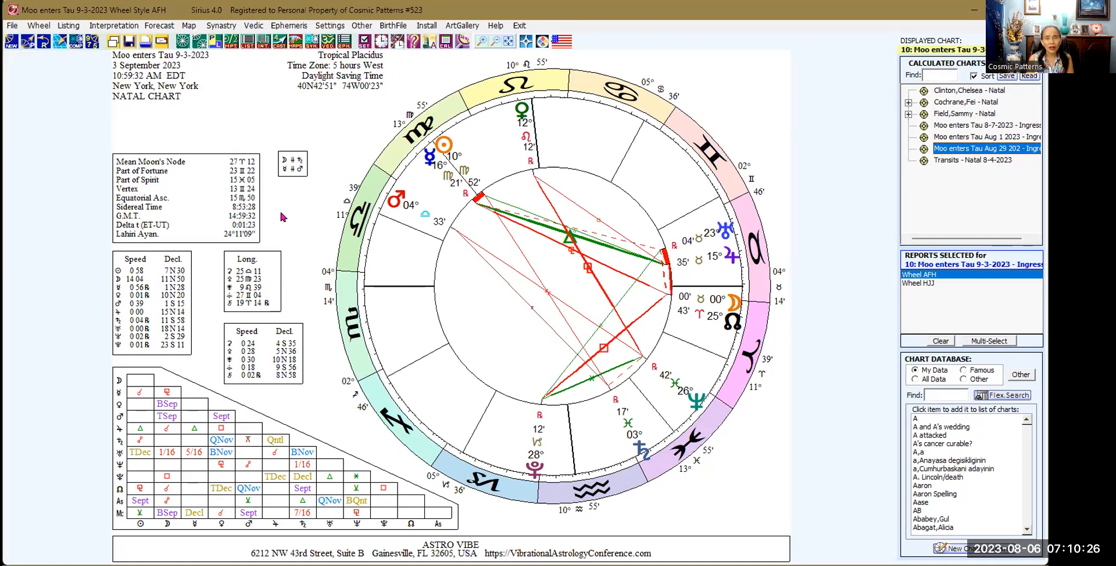